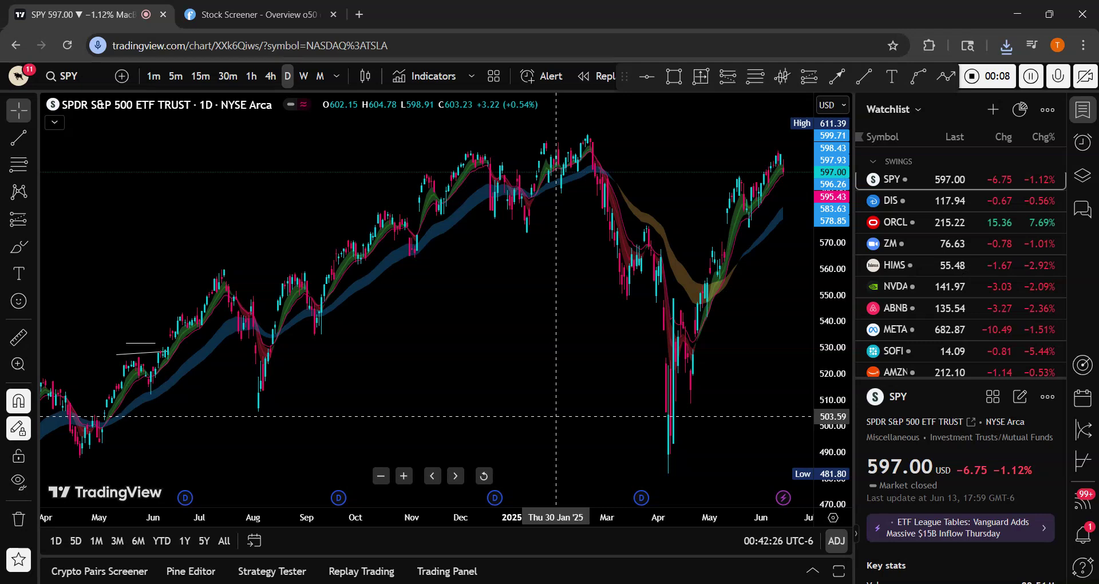
Look over the earlier price history on the SPY daily chart and switch to the Finviz stock screener
scroll(578, 414, right, 5)
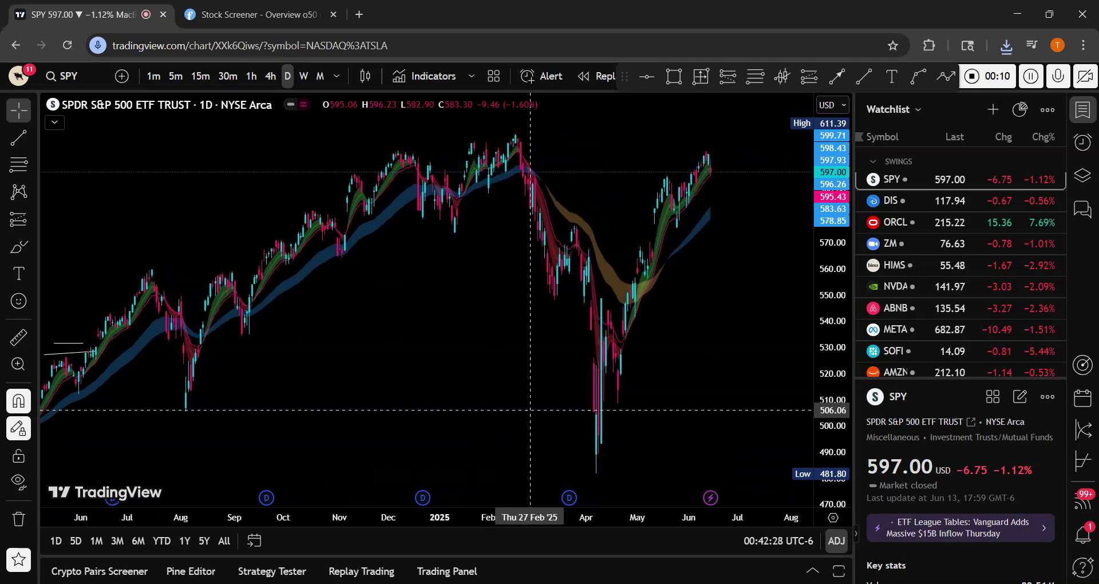
scroll(530, 410, down, 2)
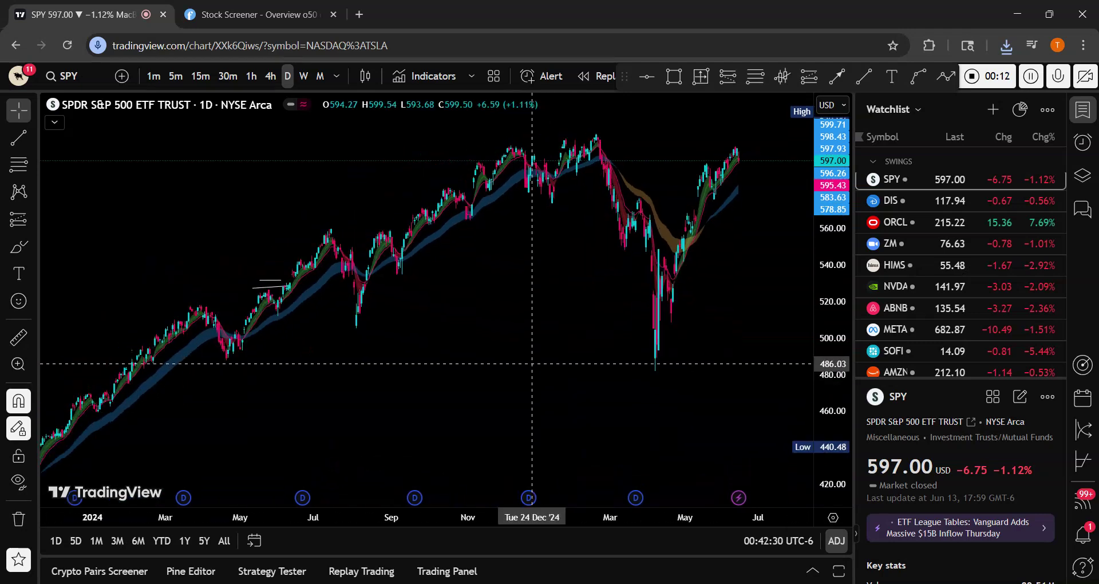
click(294, 5)
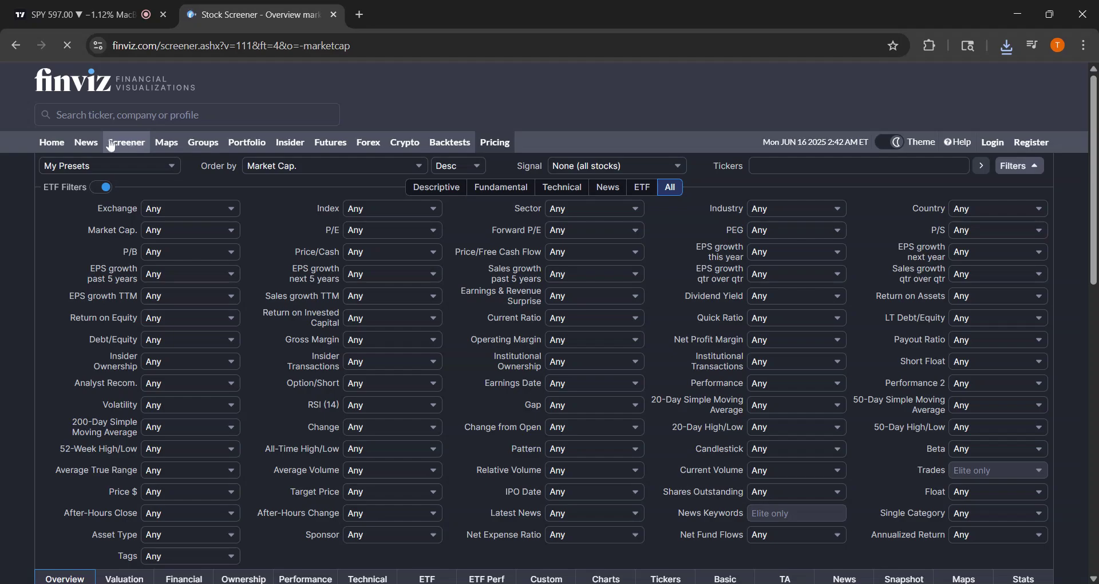
Find Microsoft (MSFT) in the unfiltered screener results sorted by market cap and open its stock detail page
scroll(446, 321, down, 2)
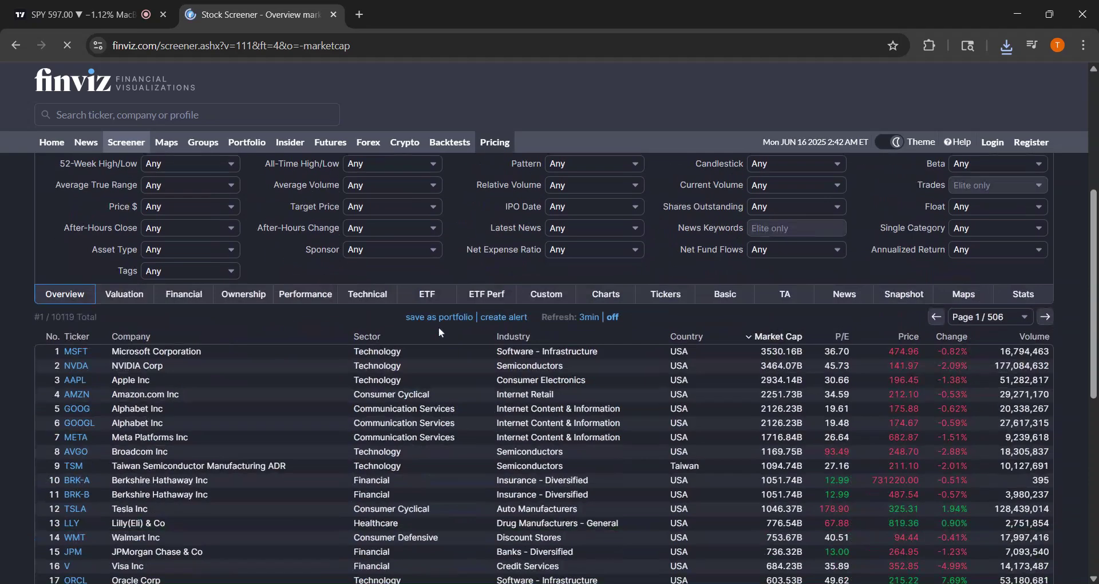
scroll(433, 335, down, 3)
scroll(132, 300, down, 3)
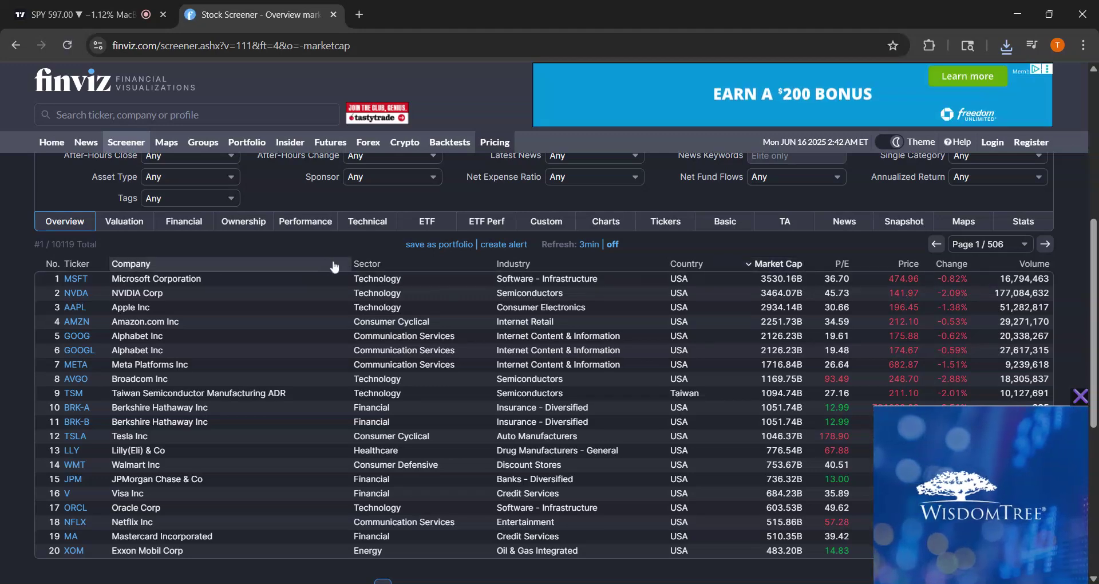
mouse_move(78, 283)
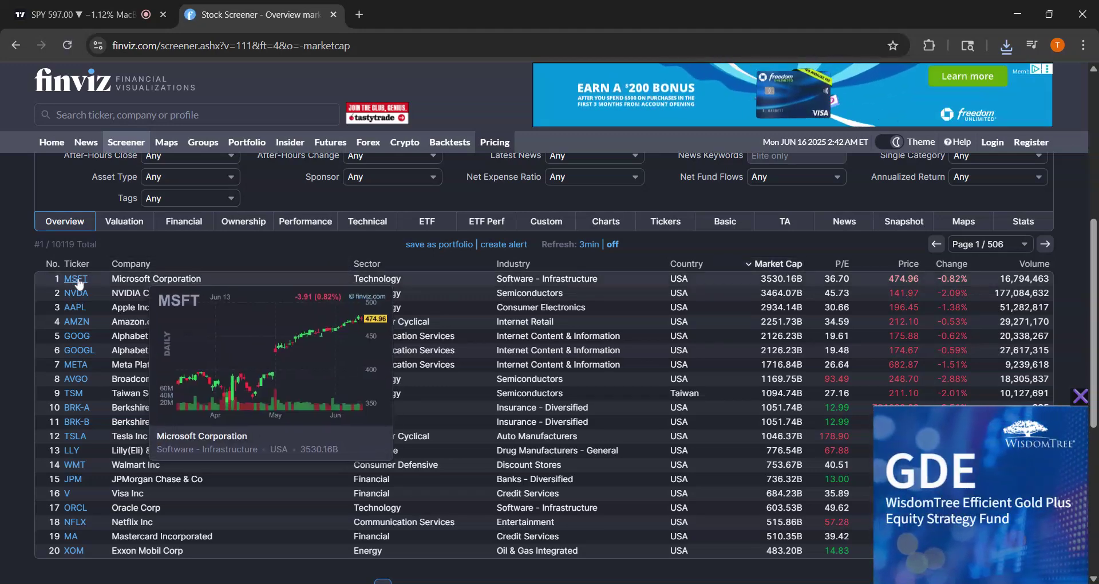
click(78, 281)
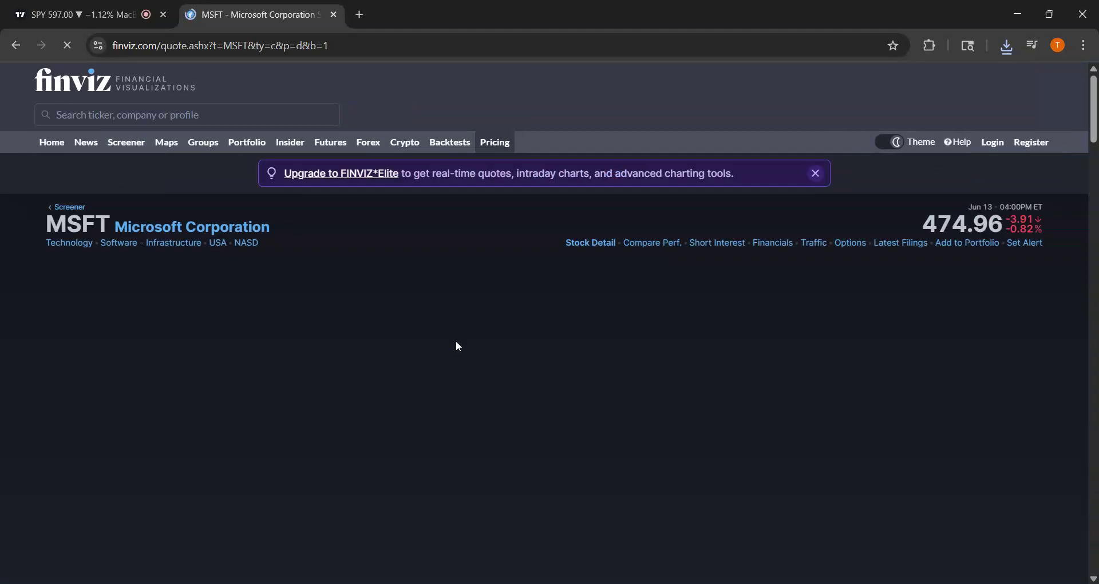
Examine Microsoft's institutional ownership and institutional transactions figures in the statistics table, and its price chart
scroll(456, 342, down, 5)
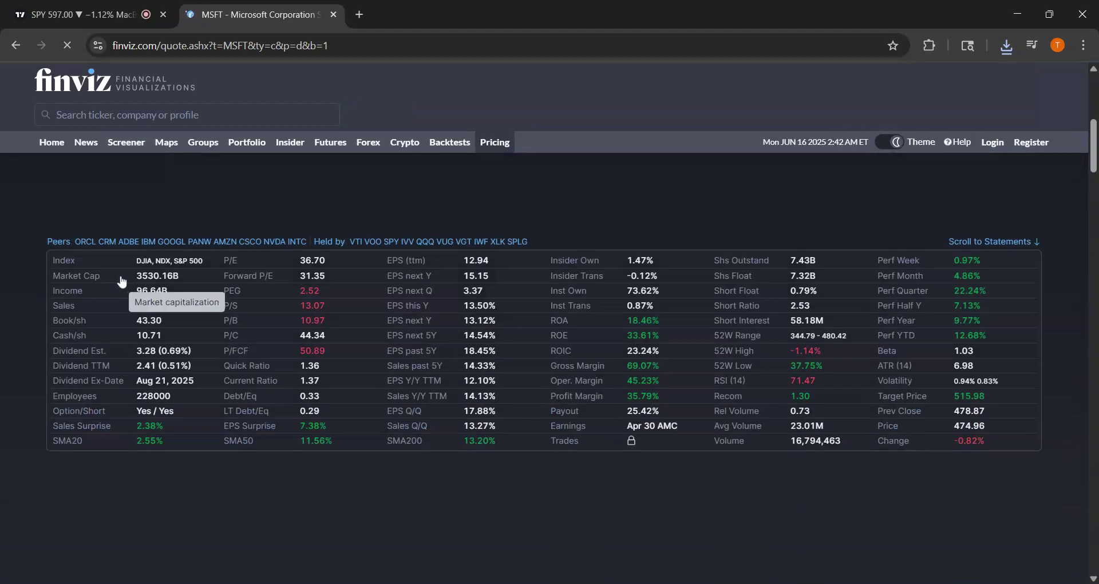
drag(551, 295, 581, 297)
click(614, 294)
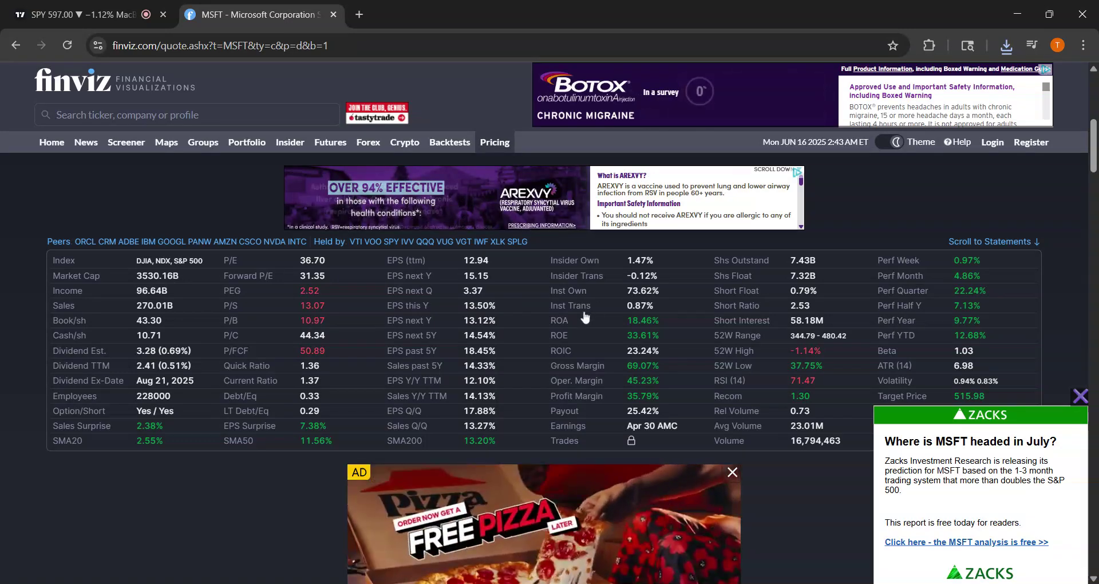
scroll(576, 327, up, 5)
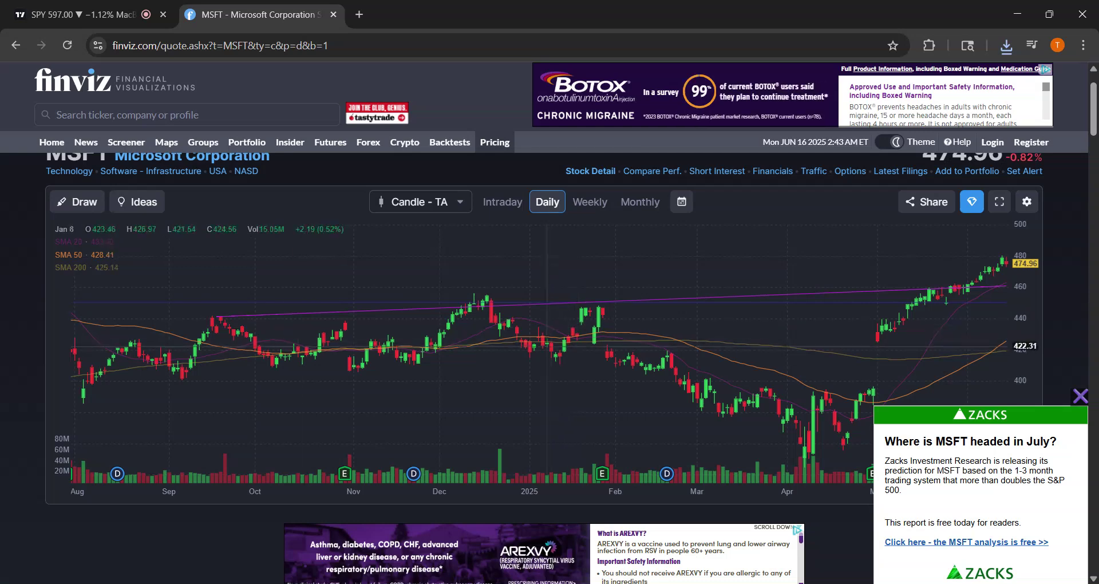
Return to the screener and set the Institutional Ownership filter to Over 50%
scroll(576, 326, up, 2)
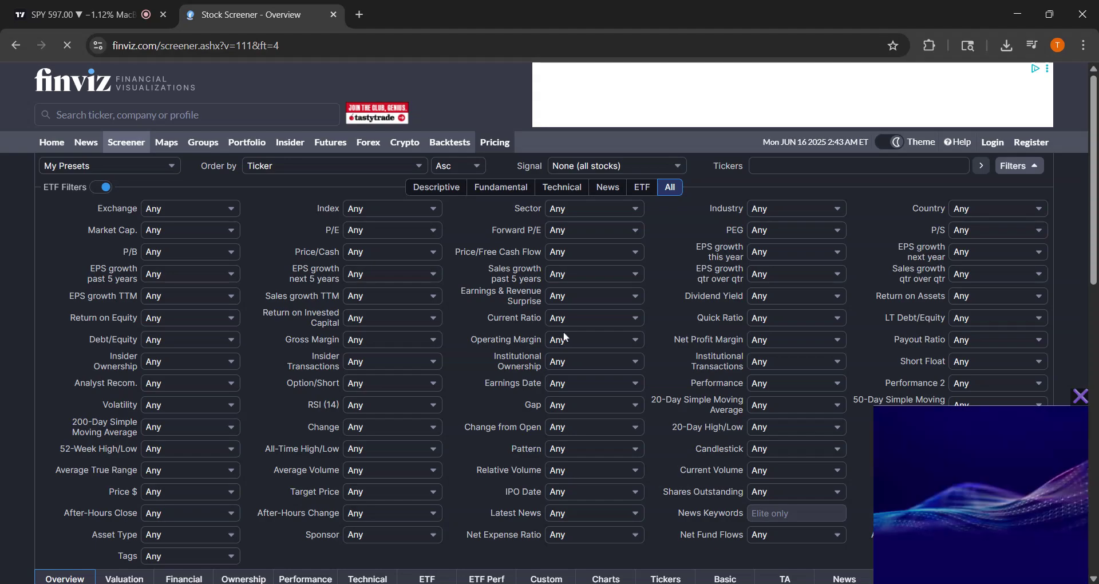
mouse_move(564, 333)
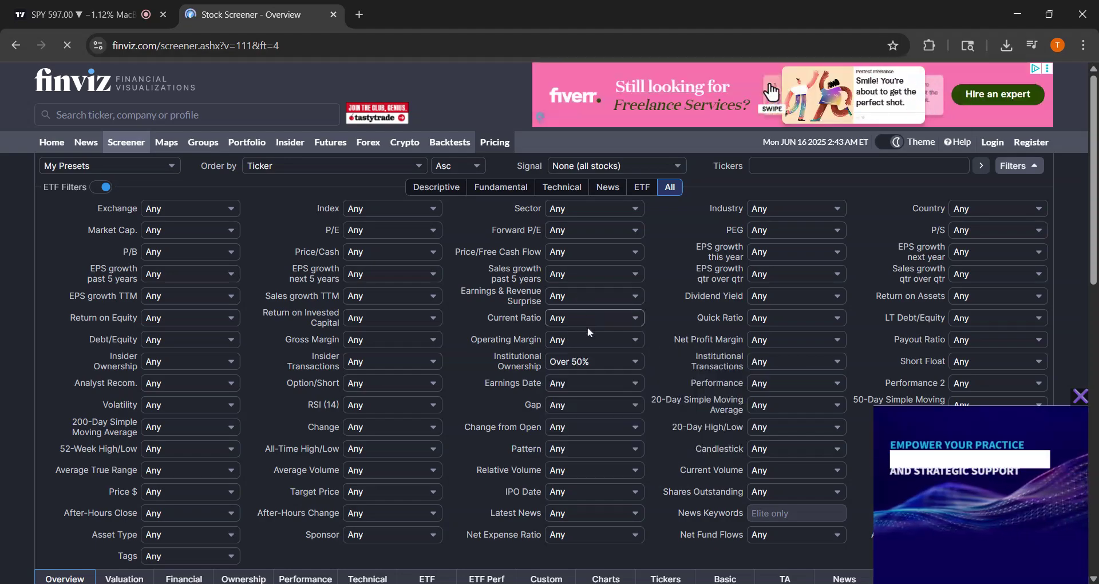
Sort the filtered screener results by market cap in descending order
scroll(514, 376, down, 5)
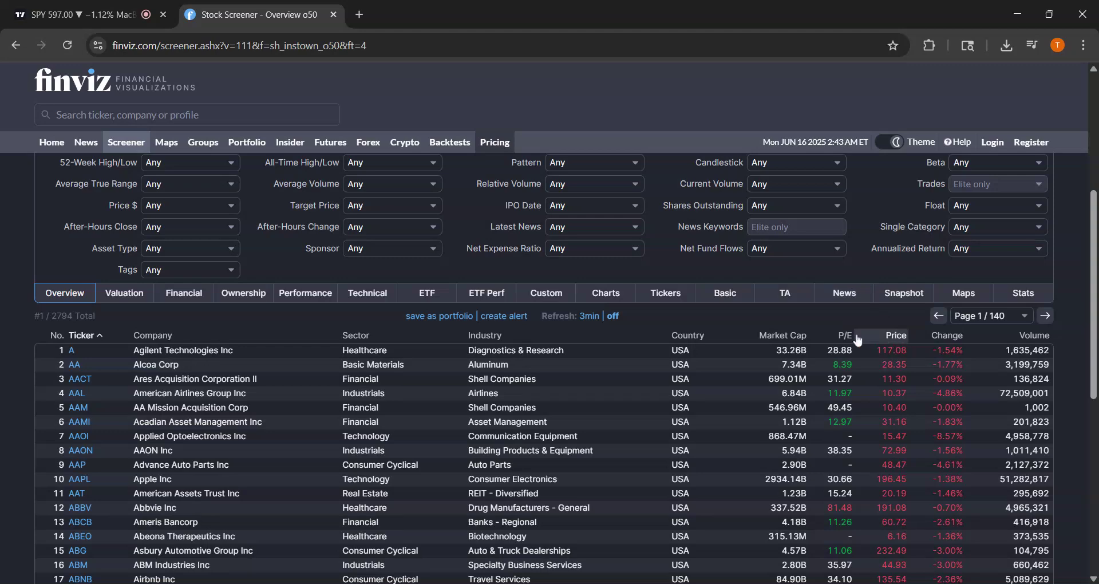
click(771, 334)
scroll(752, 355, down, 5)
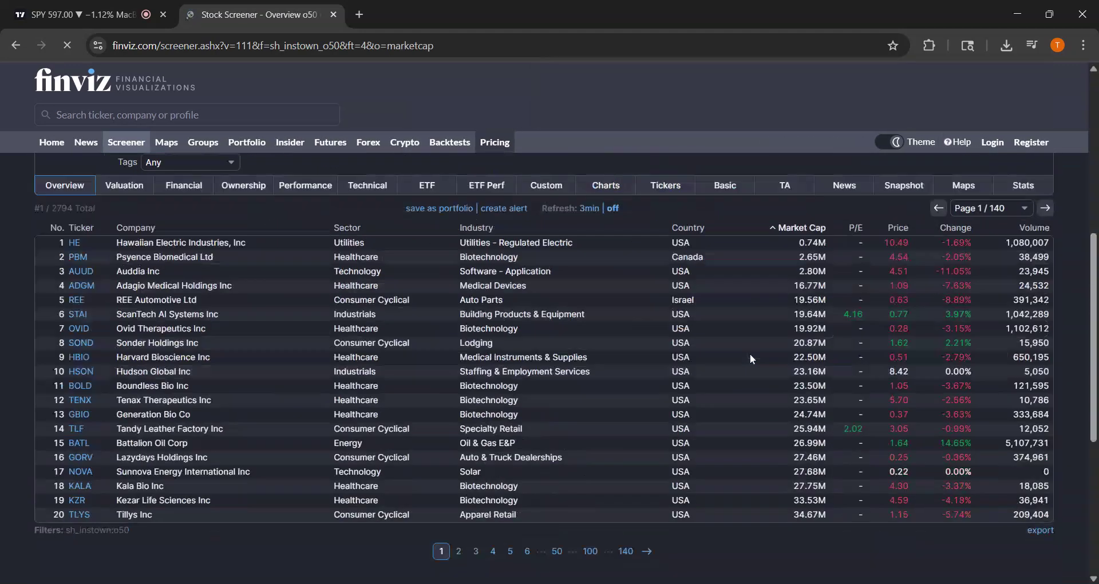
scroll(750, 355, down, 1)
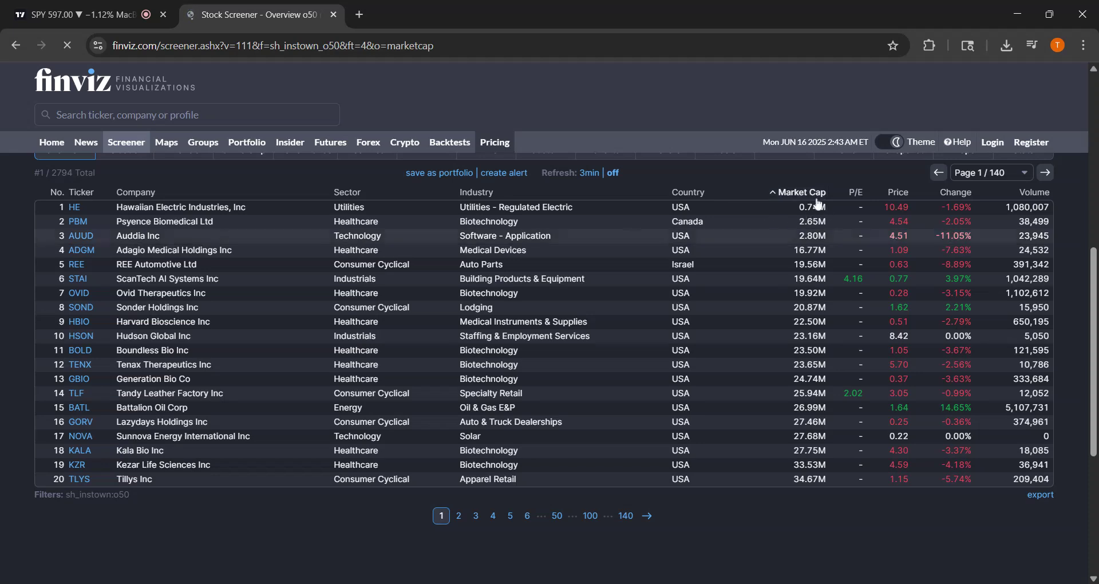
scroll(819, 205, up, 2)
scroll(776, 248, down, 1)
click(789, 267)
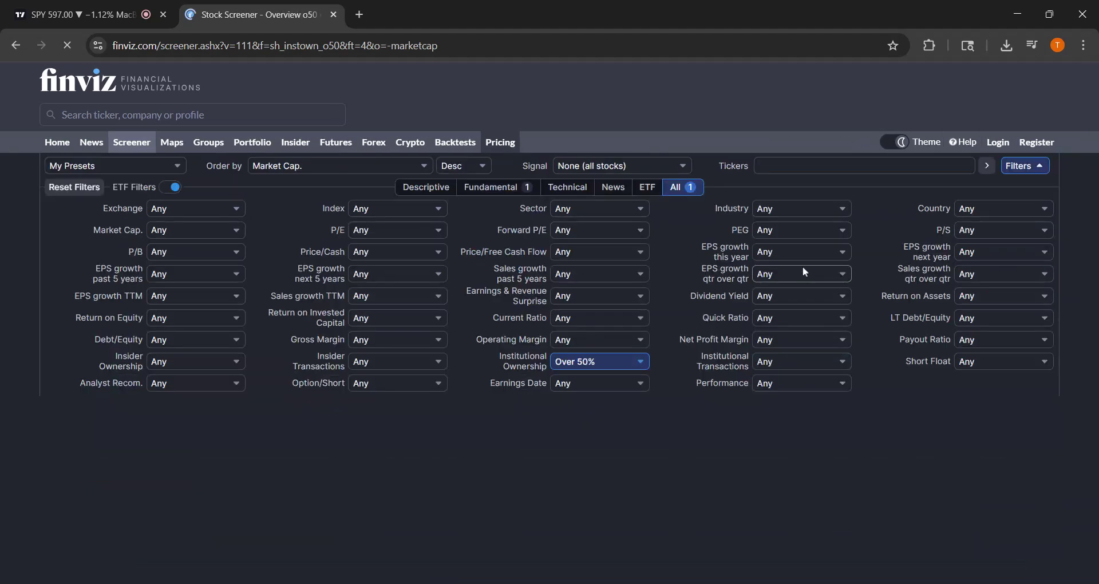
Look through the largest companies in the institutional ownership results, including Visa's chart preview
scroll(131, 353, up, 1)
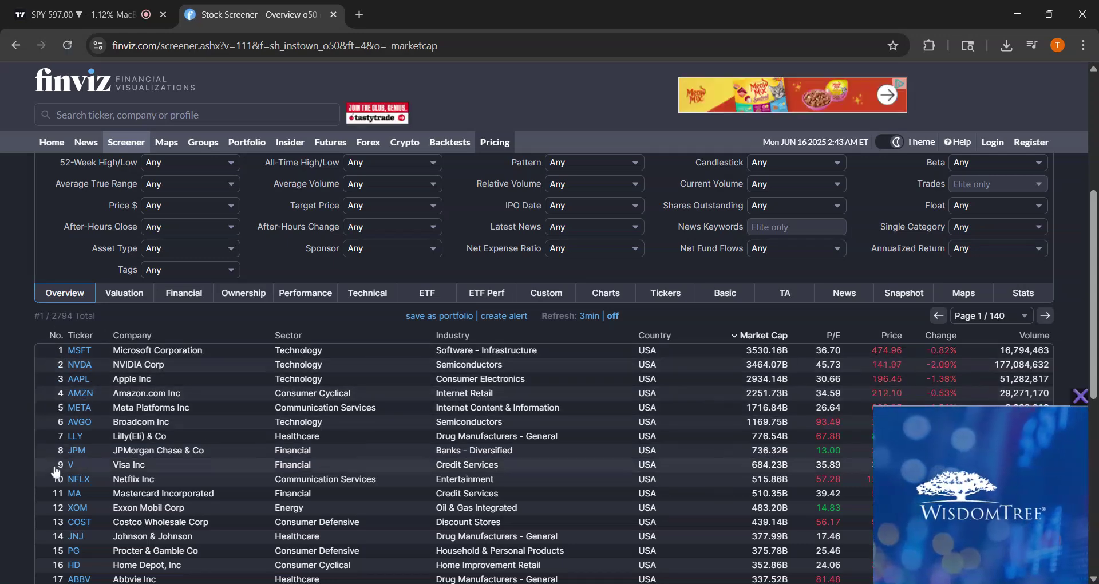
scroll(125, 402, down, 1)
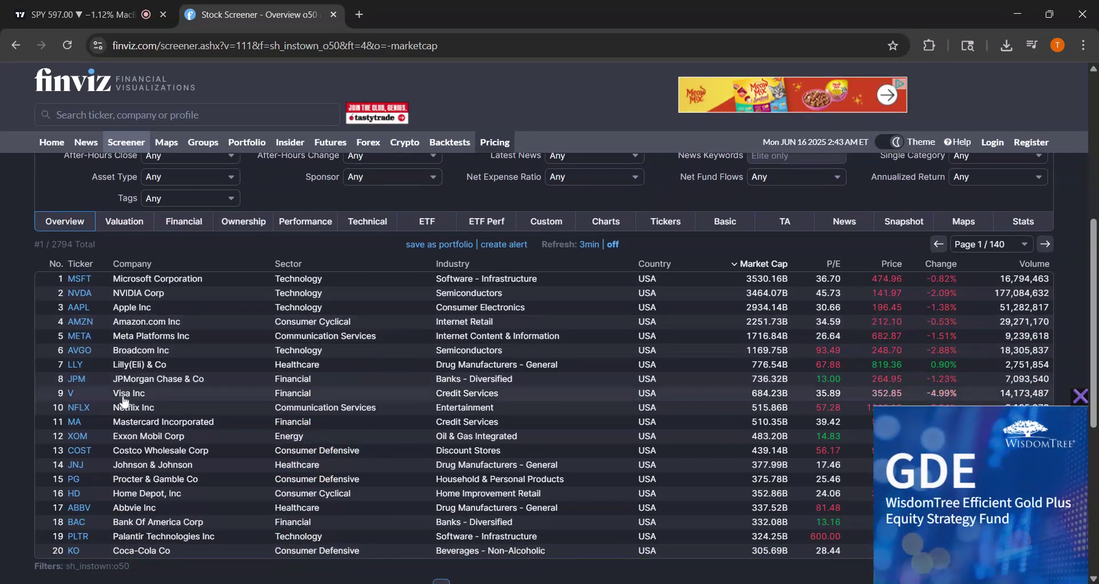
scroll(125, 380, up, 1)
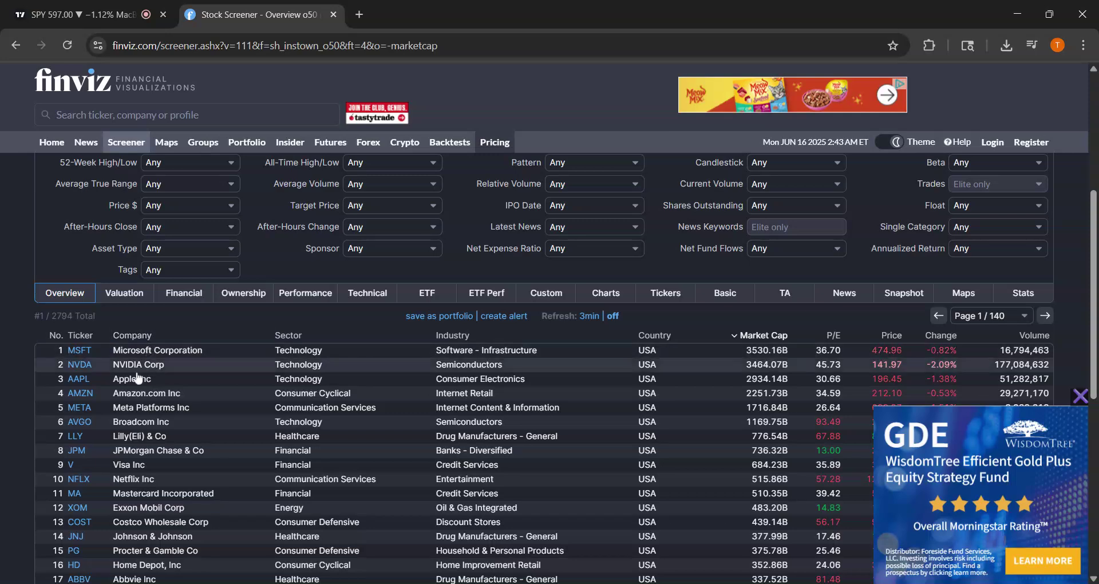
scroll(374, 284, up, 3)
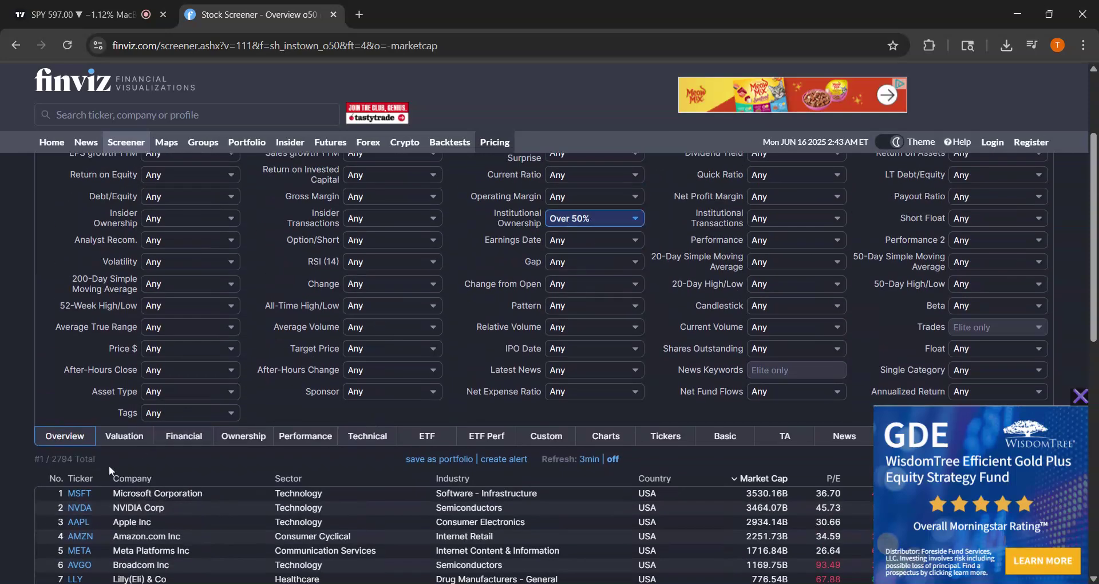
scroll(108, 469, down, 3)
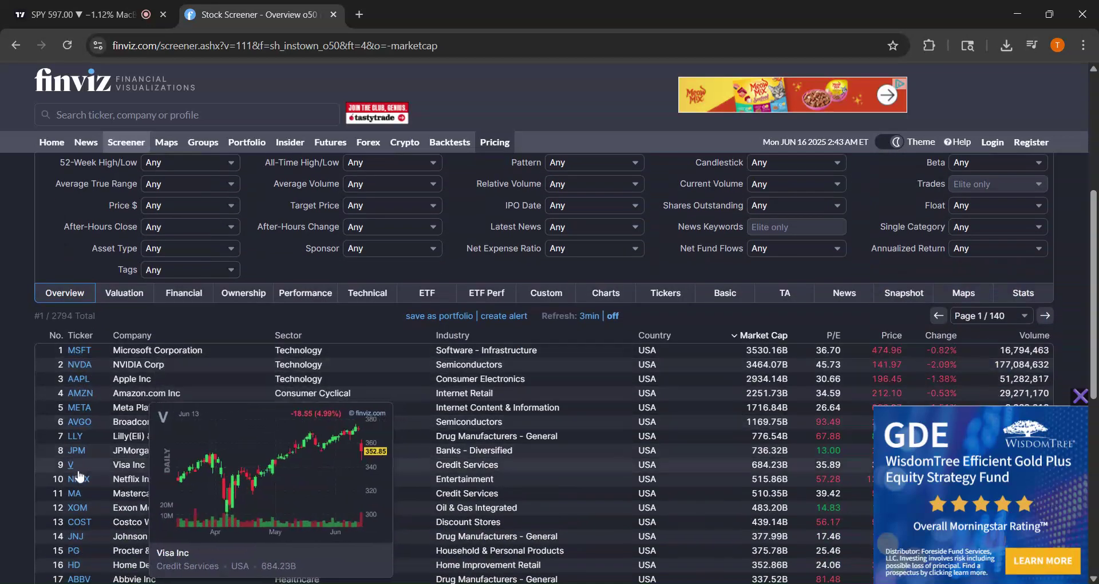
scroll(80, 476, down, 3)
scroll(83, 472, up, 3)
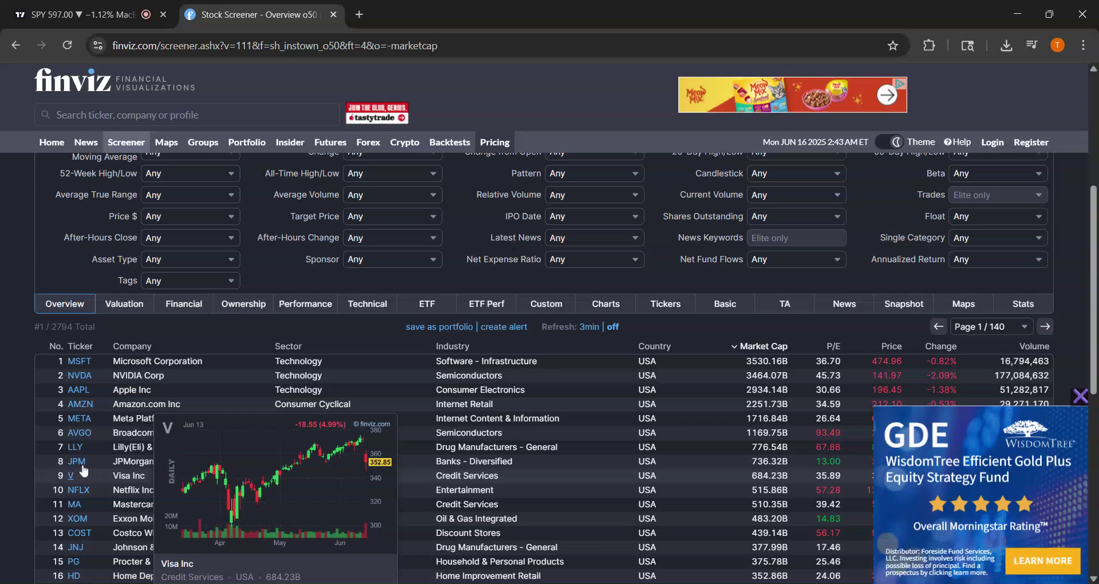
Set the Institutional Transactions filter to Over +50% and review the matching companies
scroll(715, 355, up, 3)
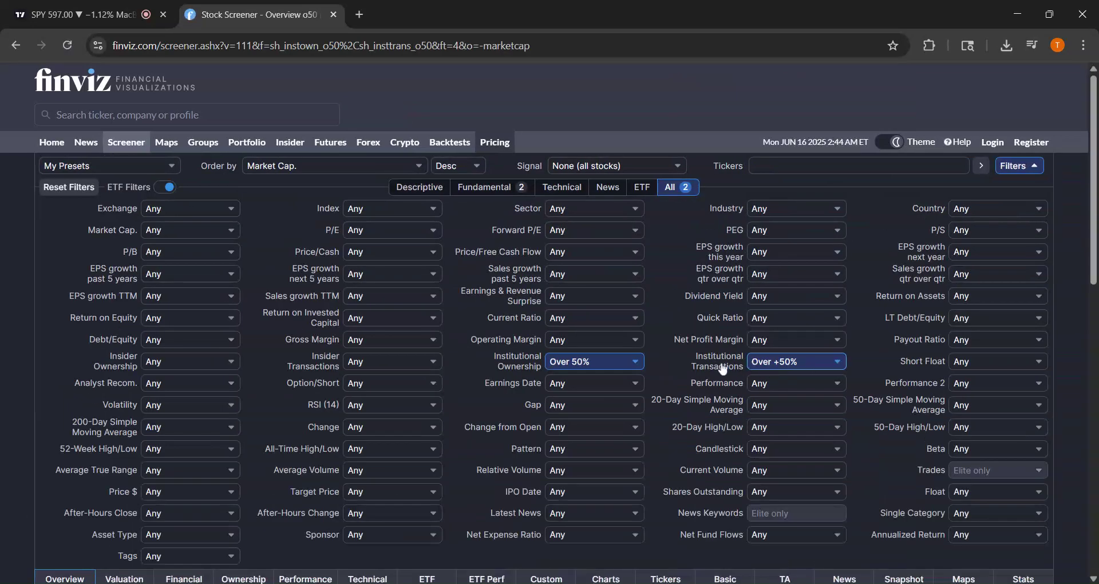
scroll(544, 409, down, 6)
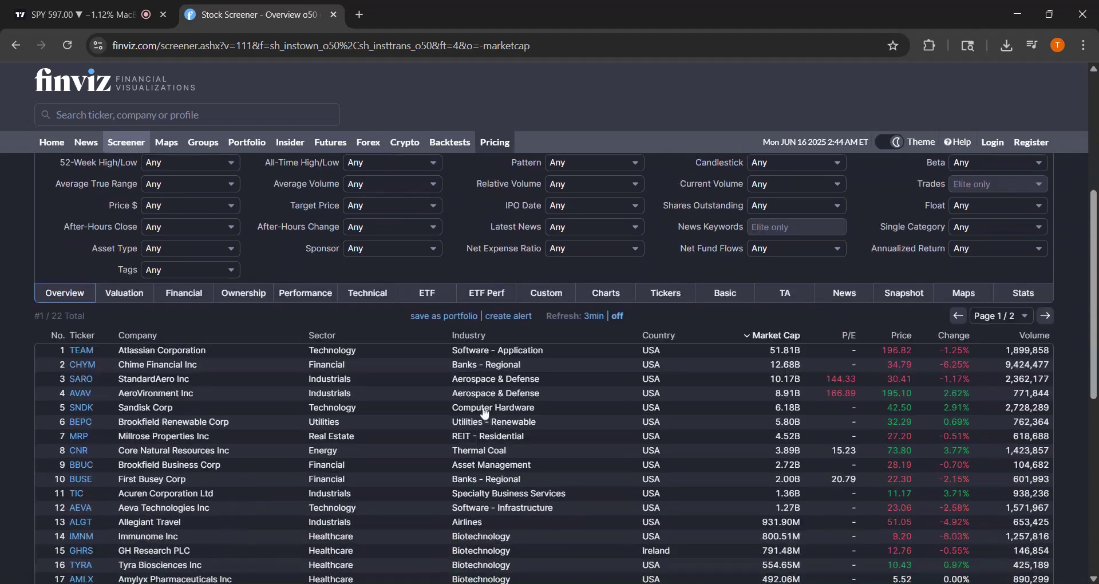
scroll(296, 405, up, 1)
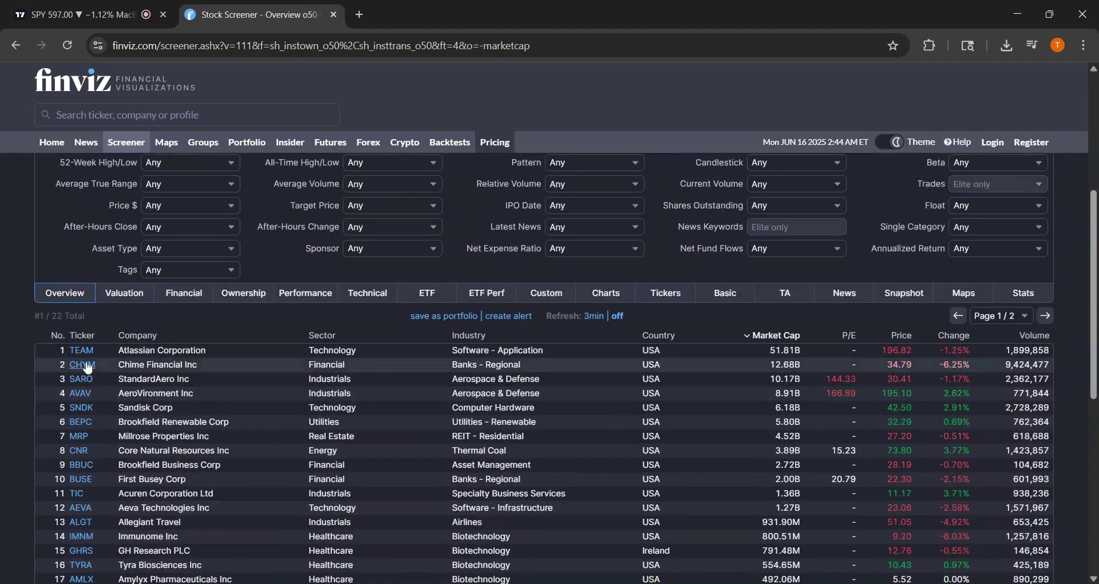
scroll(68, 344, up, 2)
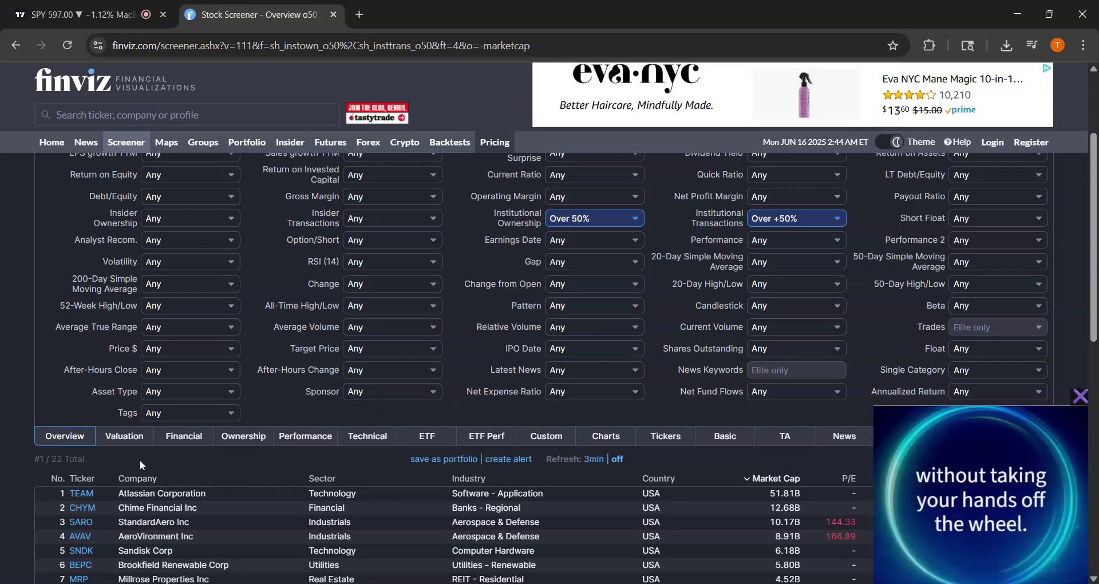
scroll(123, 473, down, 1)
scroll(140, 467, up, 2)
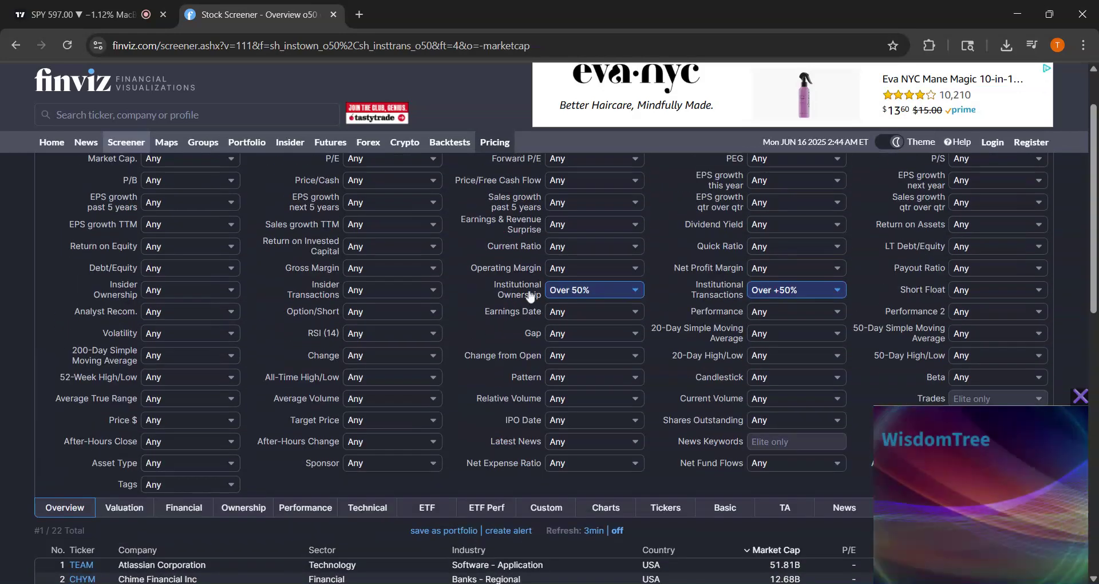
Read the Institutional Transactions filter's description, set it to Under -30%, and check the matching stocks
mouse_move(527, 294)
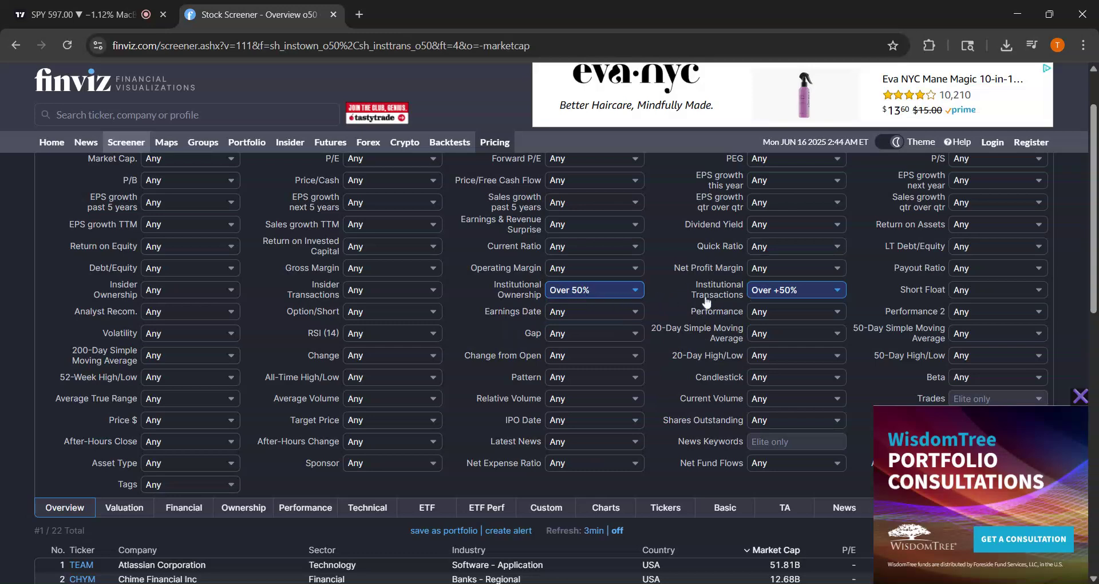
scroll(229, 449, down, 3)
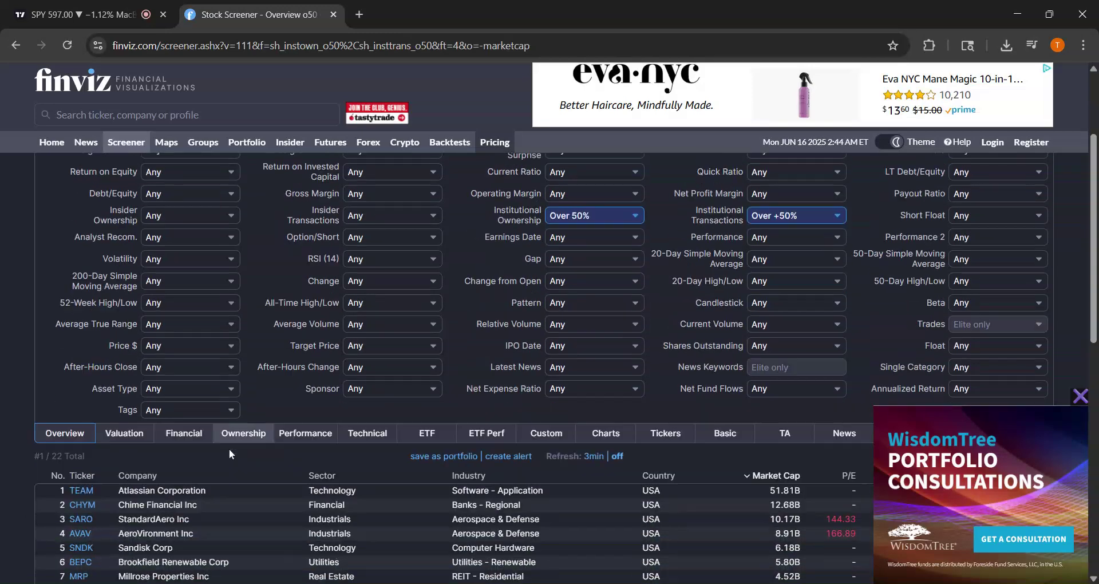
scroll(234, 408, up, 2)
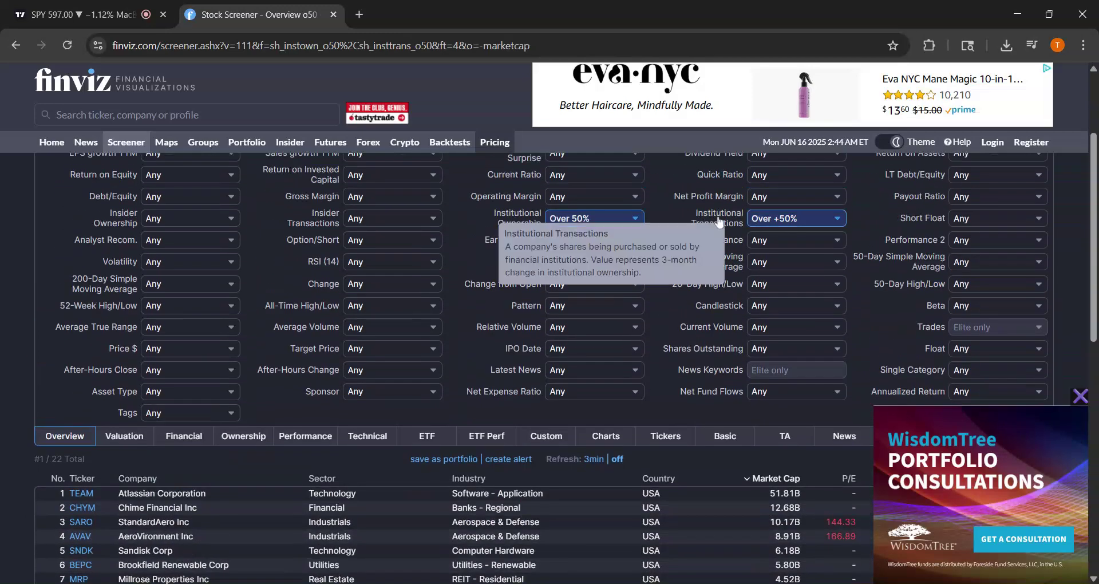
click(782, 265)
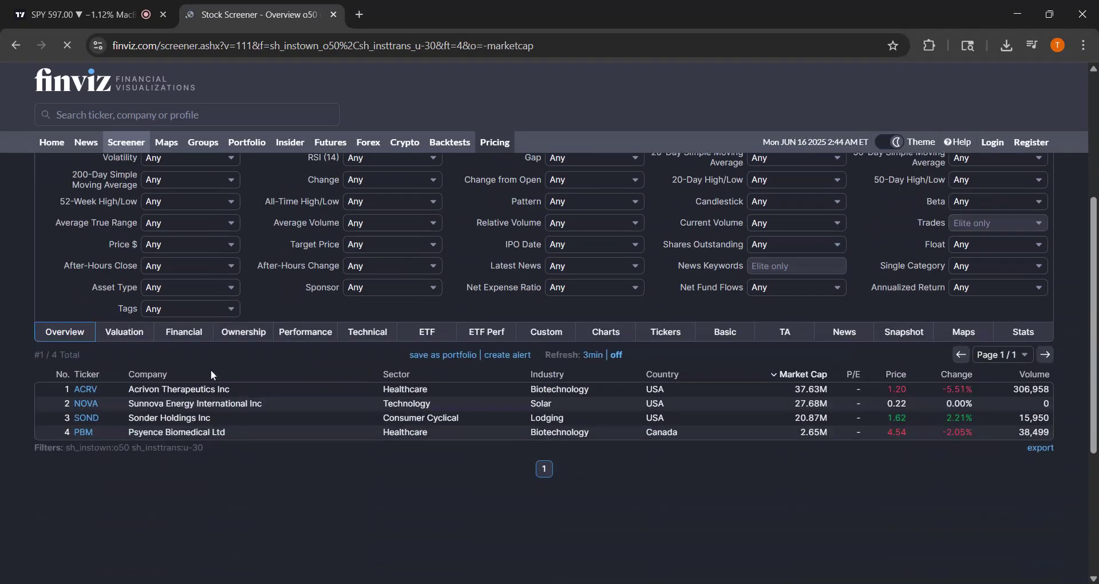
scroll(212, 375, down, 1)
scroll(147, 468, up, 3)
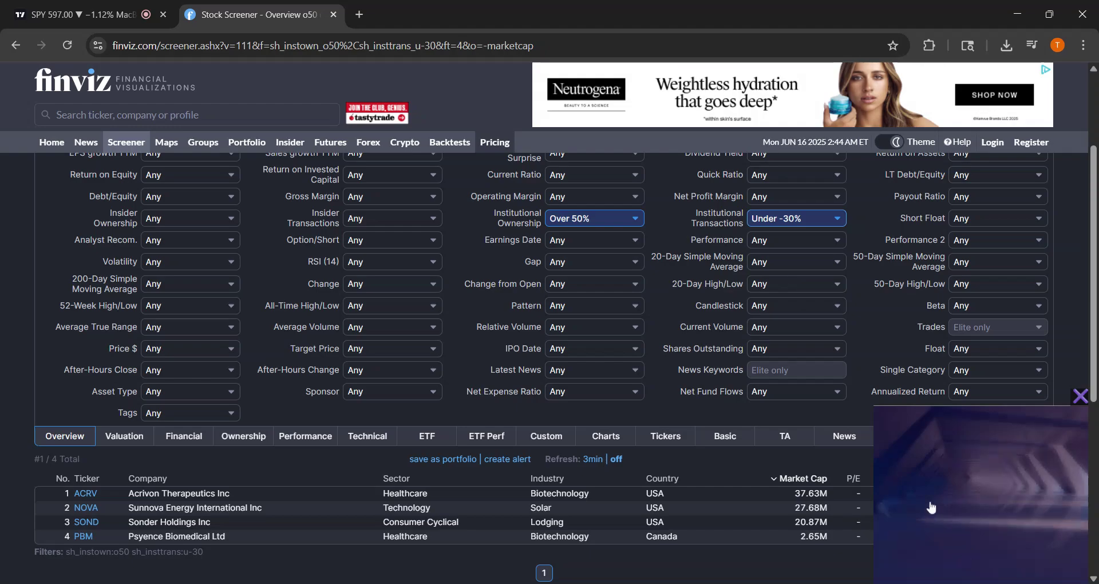
Set the Institutional Transactions filter to Over +5% and review the matching companies
click(844, 486)
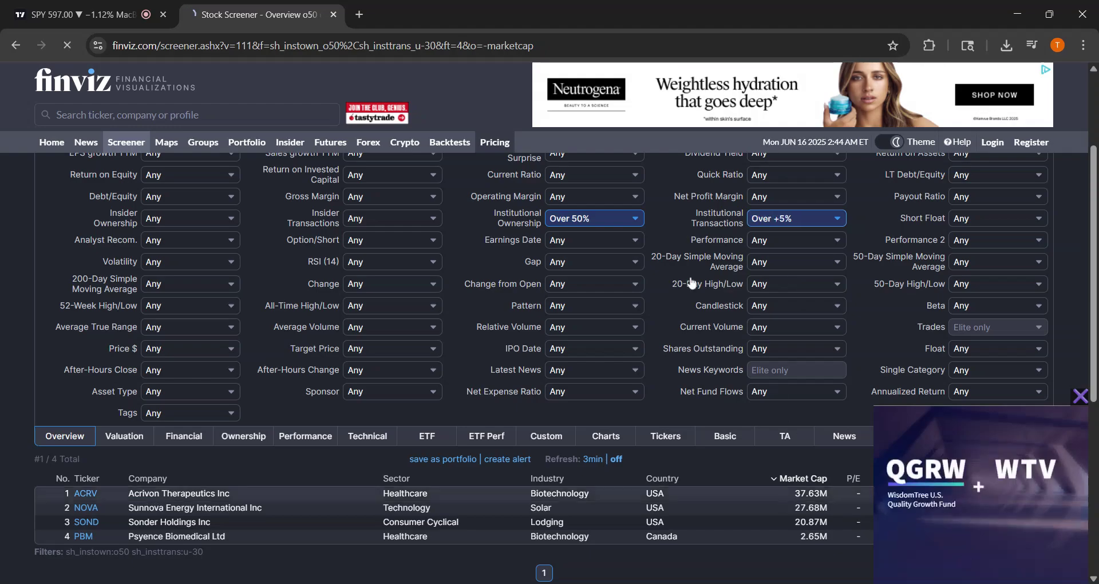
scroll(550, 326, down, 4)
scroll(549, 331, up, 3)
scroll(494, 353, down, 4)
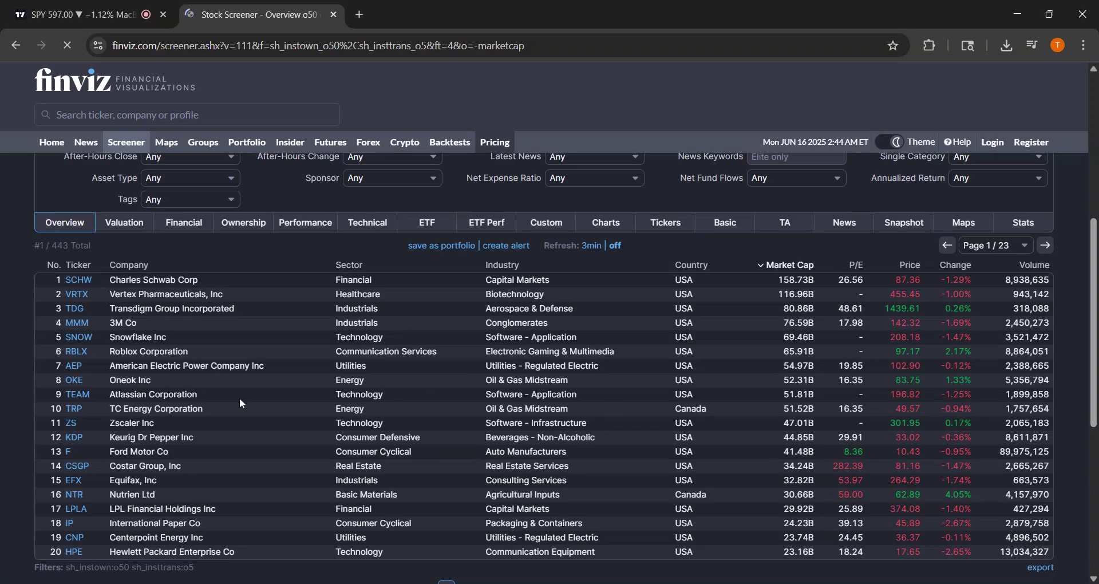
scroll(239, 399, up, 1)
scroll(205, 403, up, 5)
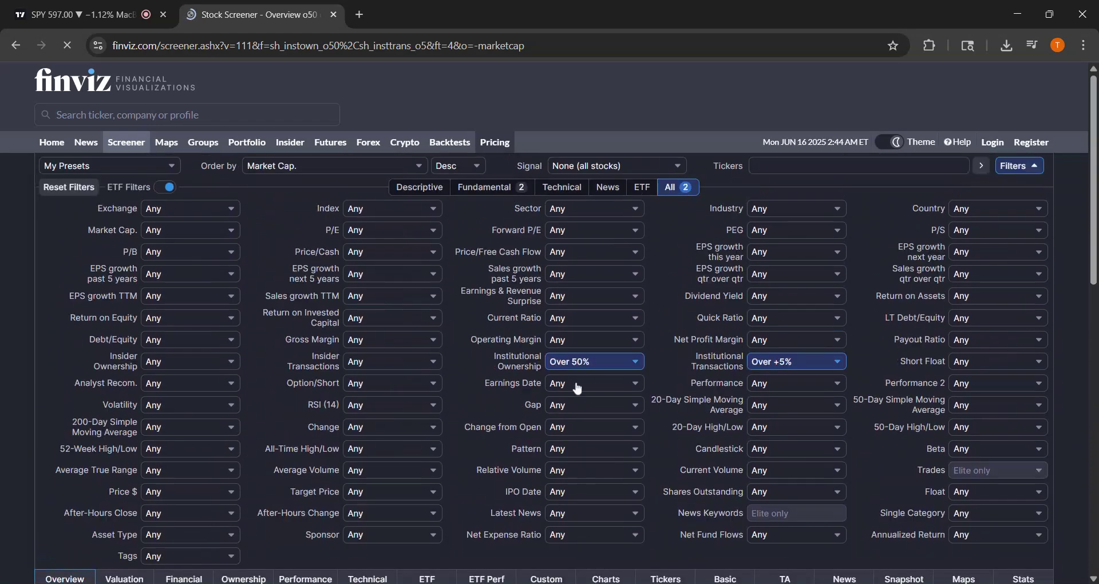
Review the companies matching the institutional ownership and transactions filters, and read the Institutional Ownership filter's description
scroll(559, 399, down, 3)
scroll(559, 396, up, 1)
scroll(535, 396, down, 1)
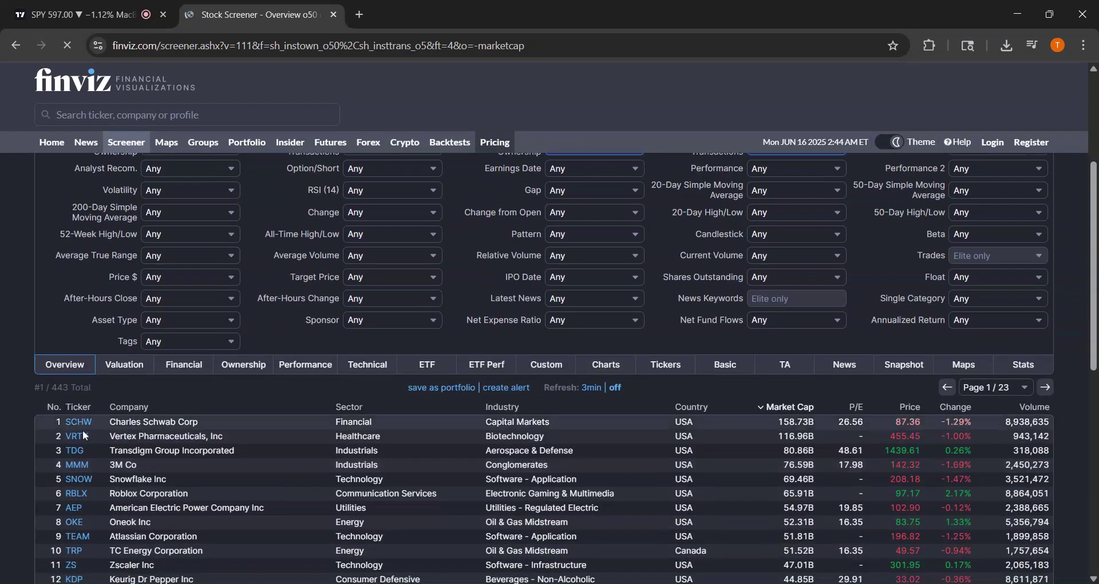
mouse_move(66, 426)
scroll(993, 372, up, 4)
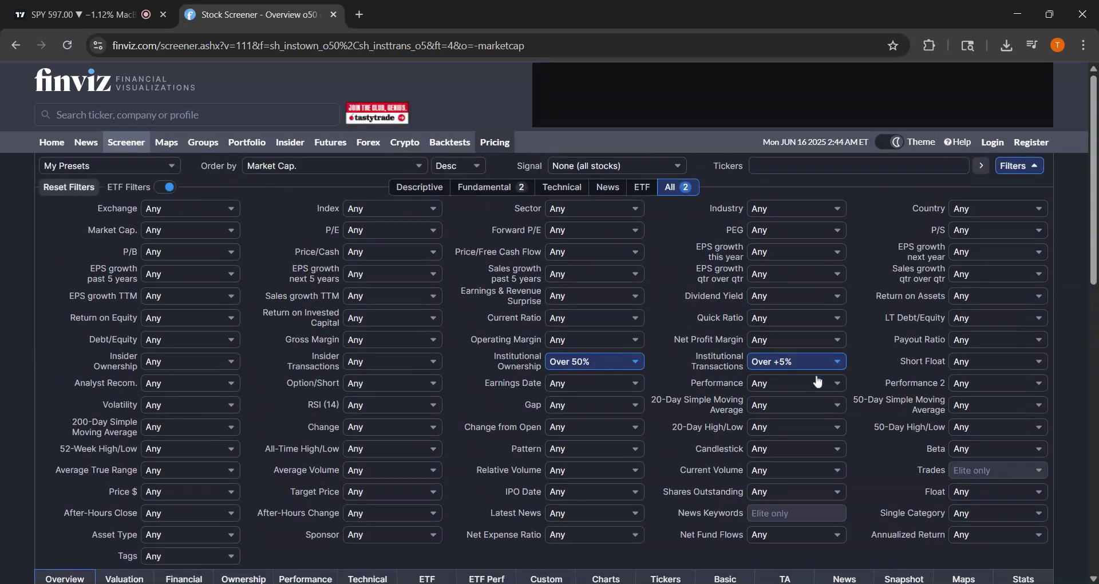
scroll(746, 366, down, 4)
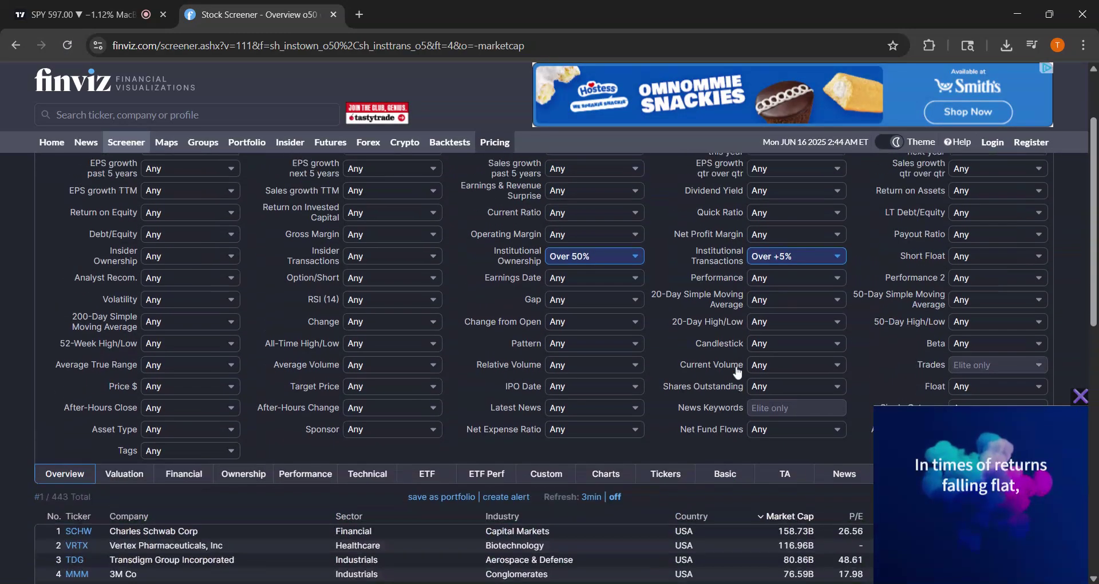
scroll(460, 359, up, 4)
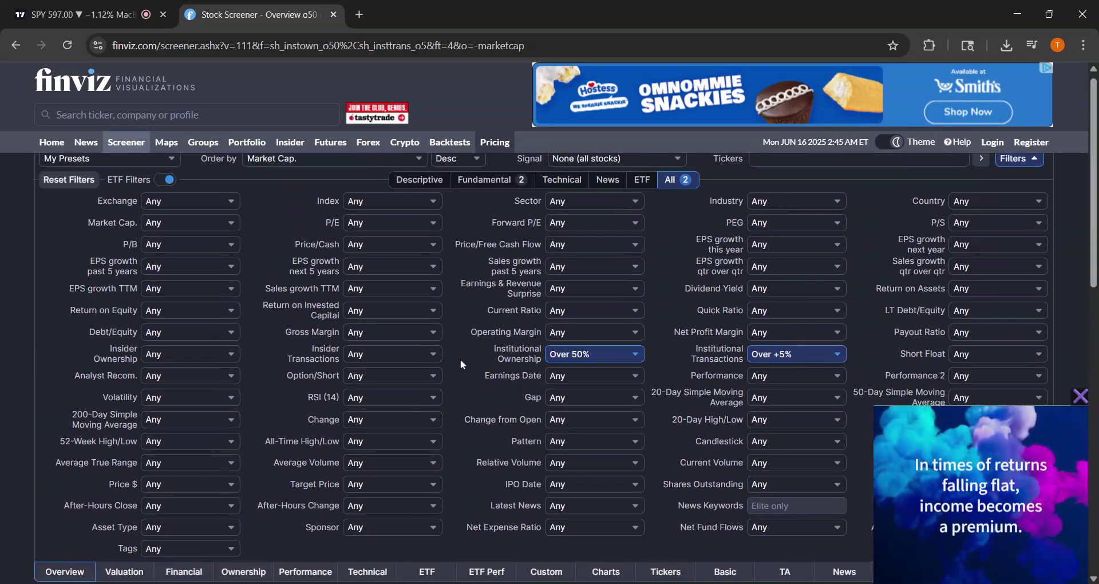
scroll(487, 343, down, 3)
scroll(509, 333, up, 3)
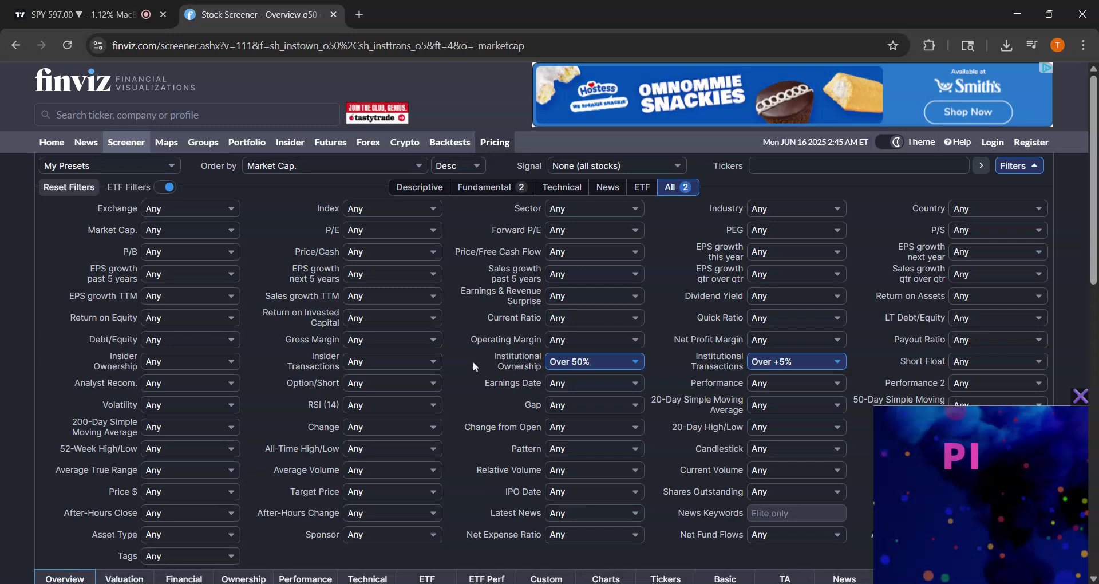
scroll(473, 362, down, 3)
scroll(476, 356, up, 2)
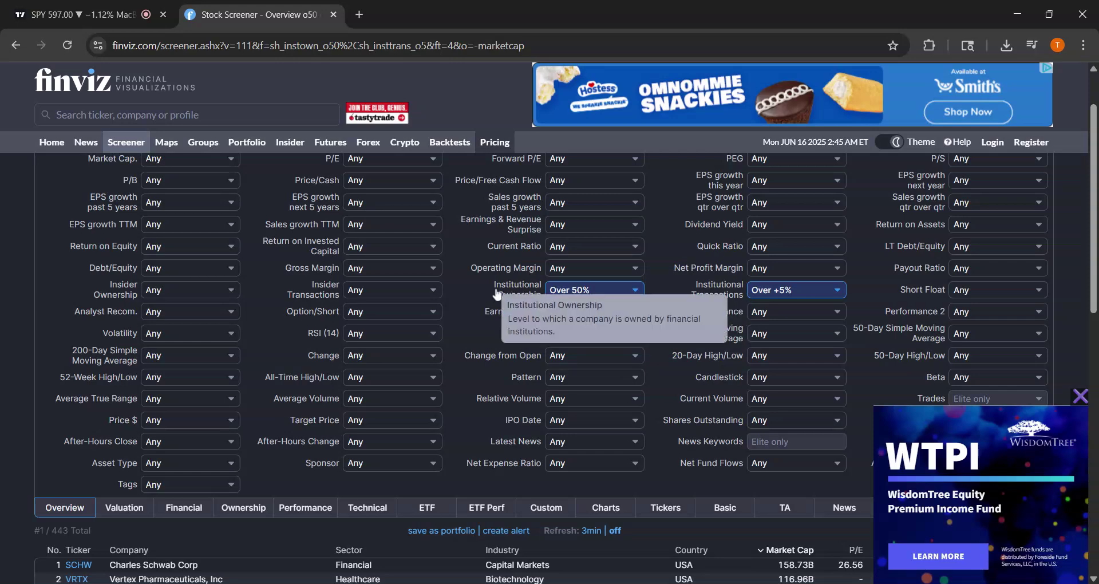
Set the Institutional Ownership filter to Over 70%
scroll(404, 346, down, 3)
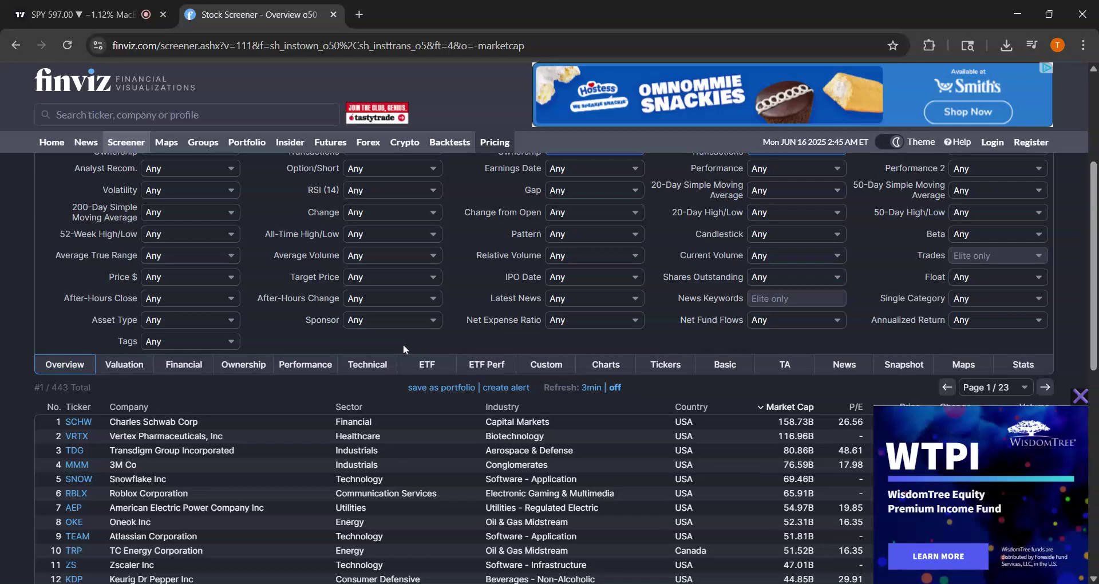
scroll(496, 327, up, 1)
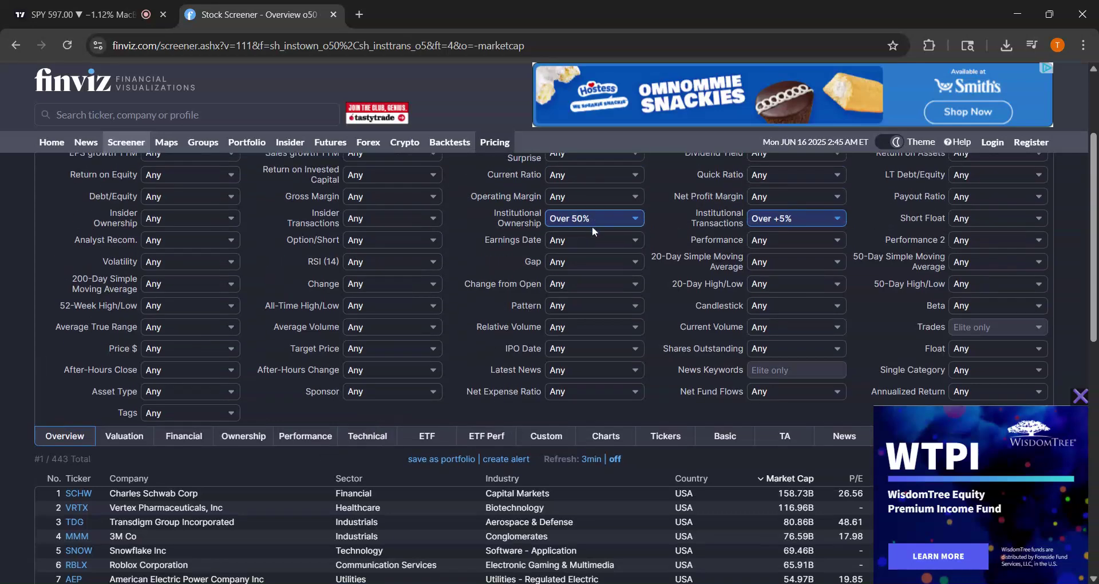
click(592, 226)
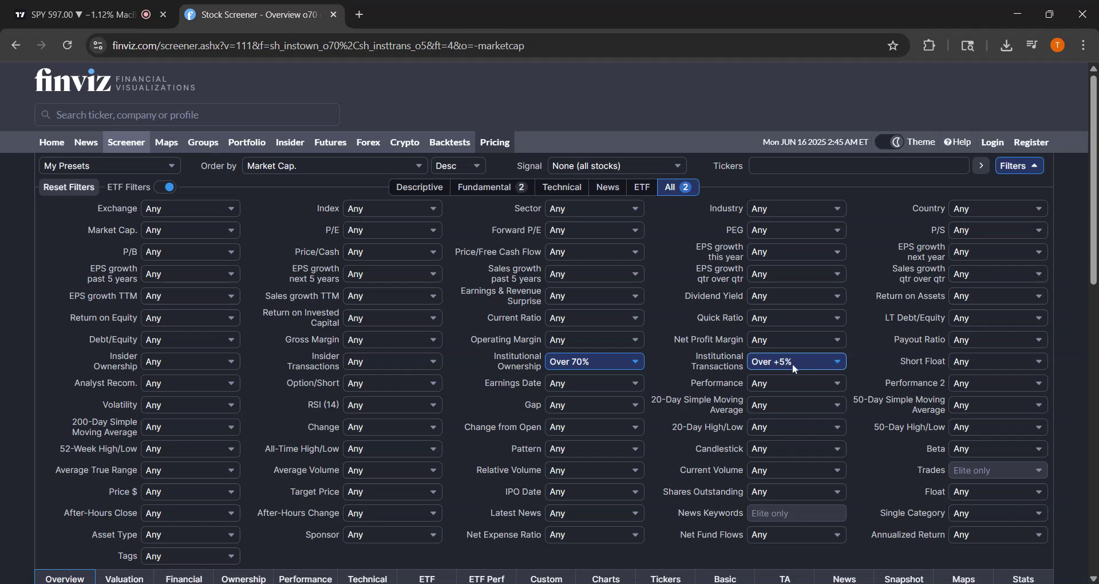
Examine the largest companies that match the Over 70% institutional ownership and Over +5% institutional transactions filters
scroll(744, 355, down, 5)
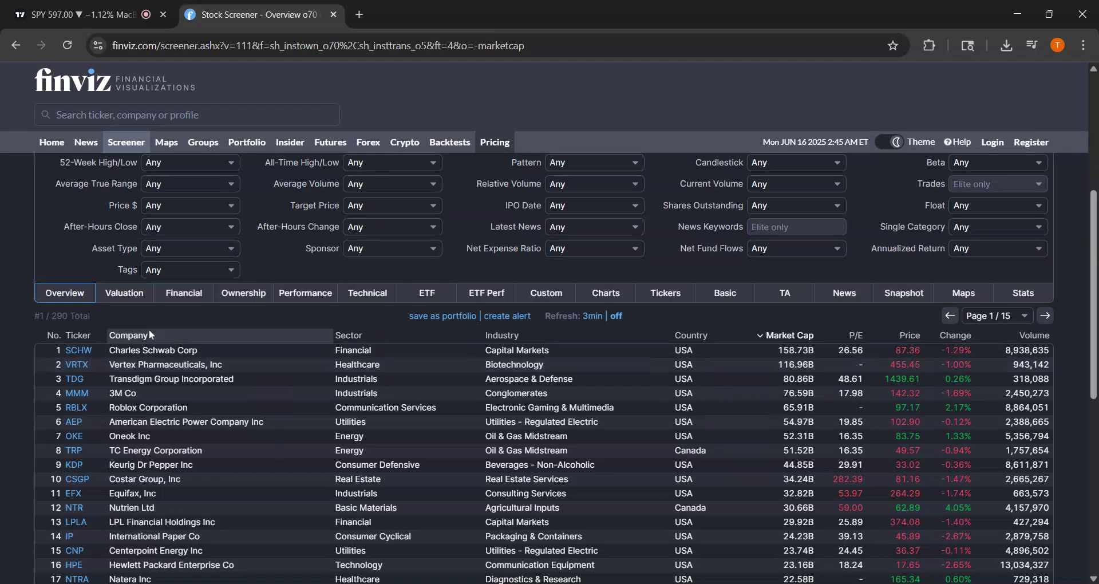
scroll(149, 453, up, 5)
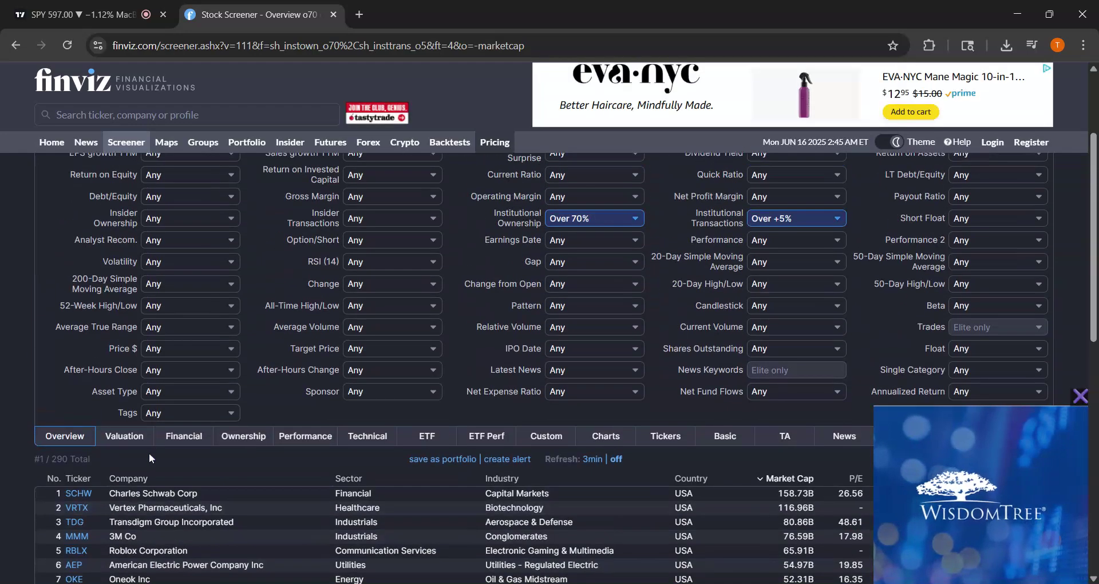
scroll(149, 444, down, 5)
scroll(149, 437, up, 5)
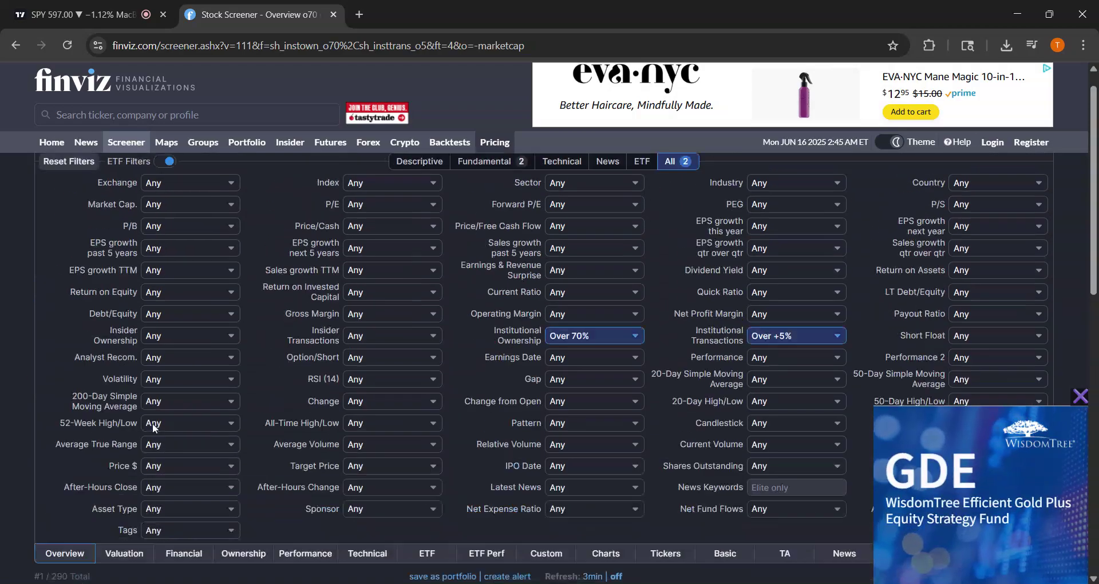
scroll(165, 408, down, 7)
scroll(164, 407, down, 1)
scroll(165, 406, up, 3)
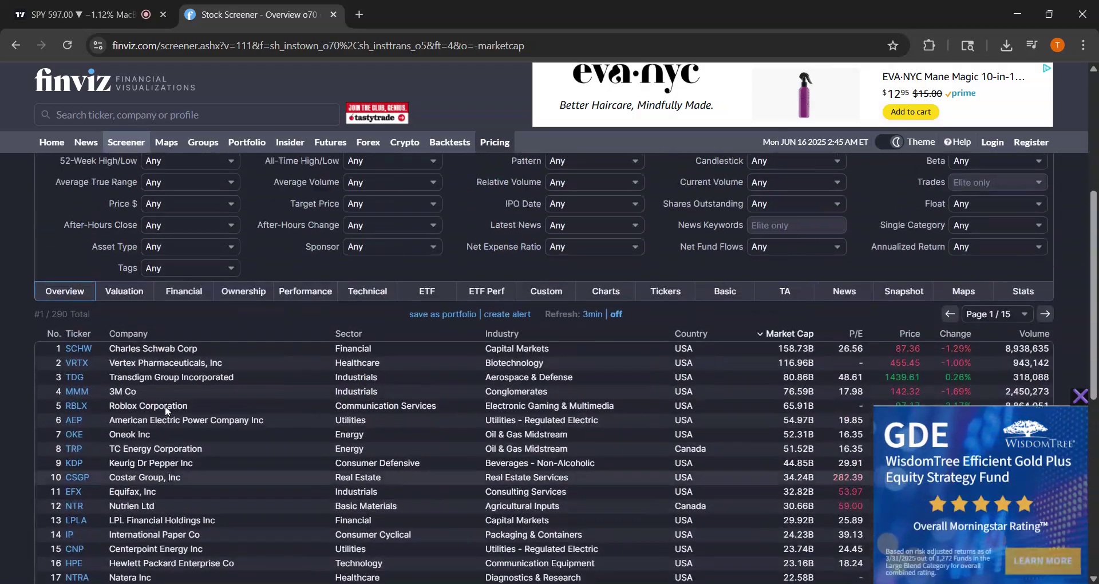
scroll(166, 407, down, 3)
scroll(165, 401, up, 6)
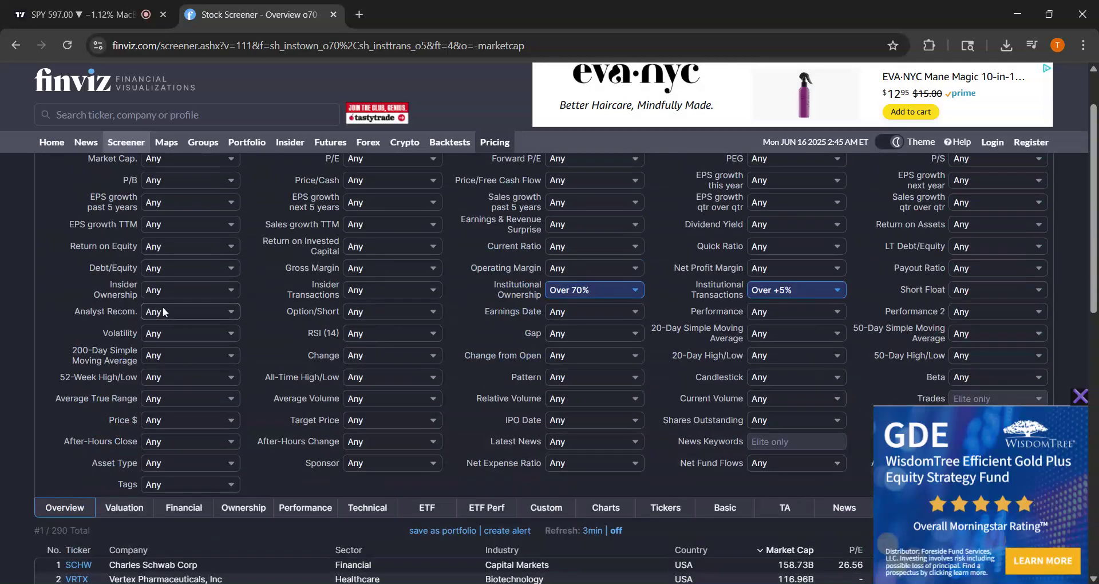
Switch to the TradingView chart of SPY
click(116, 18)
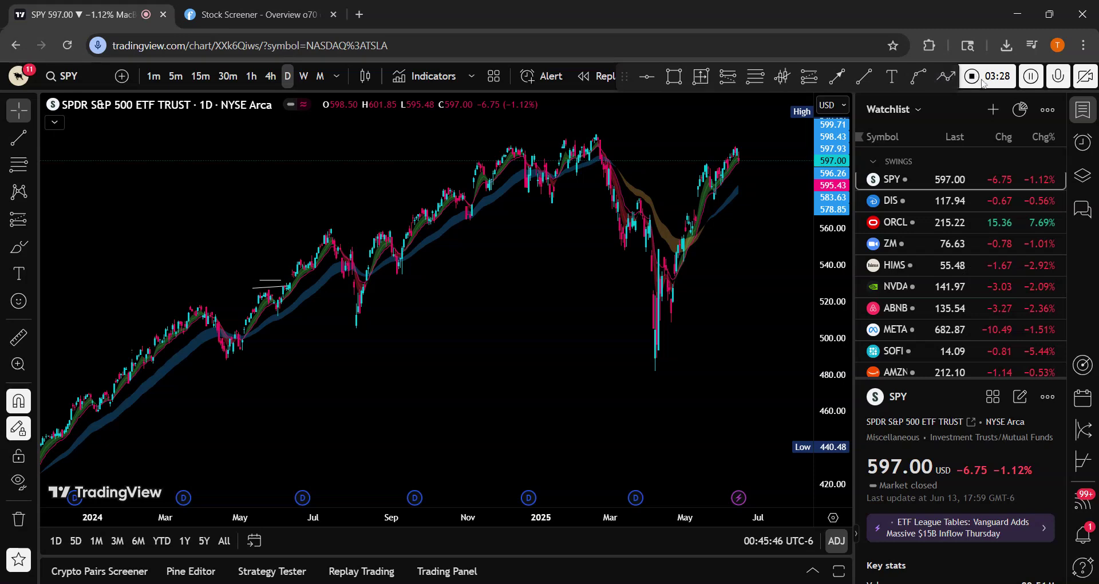